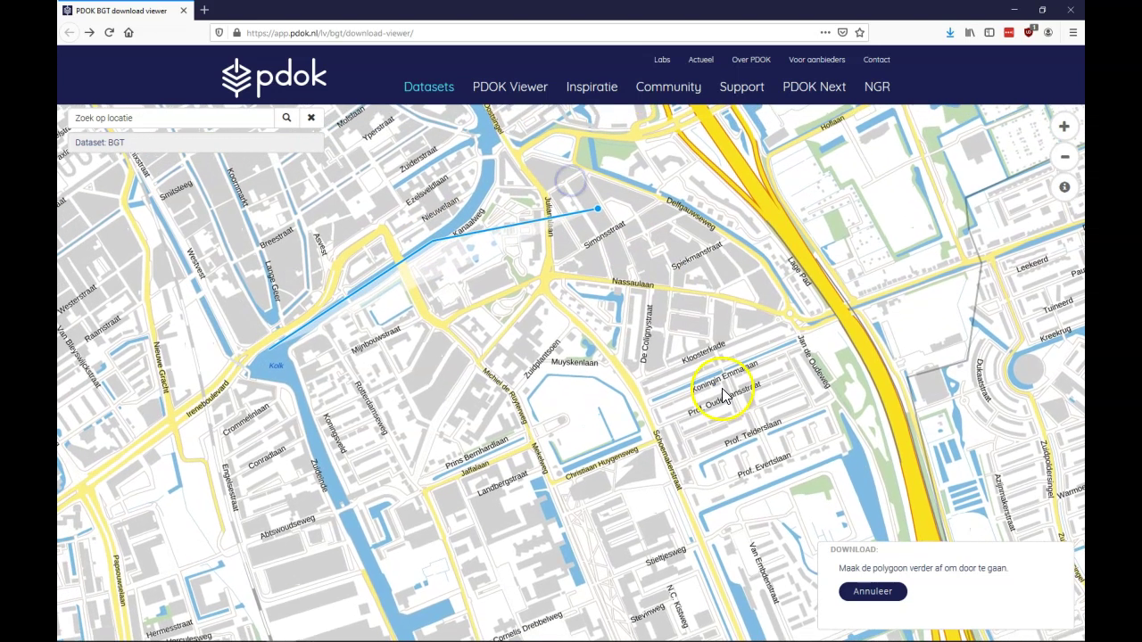
Draw a closed download polygon with corners near Kanaalweg, Nassaulaan, Stieltjesweg, Cornelis Drebbelweg and the canal.
left_click(736, 415)
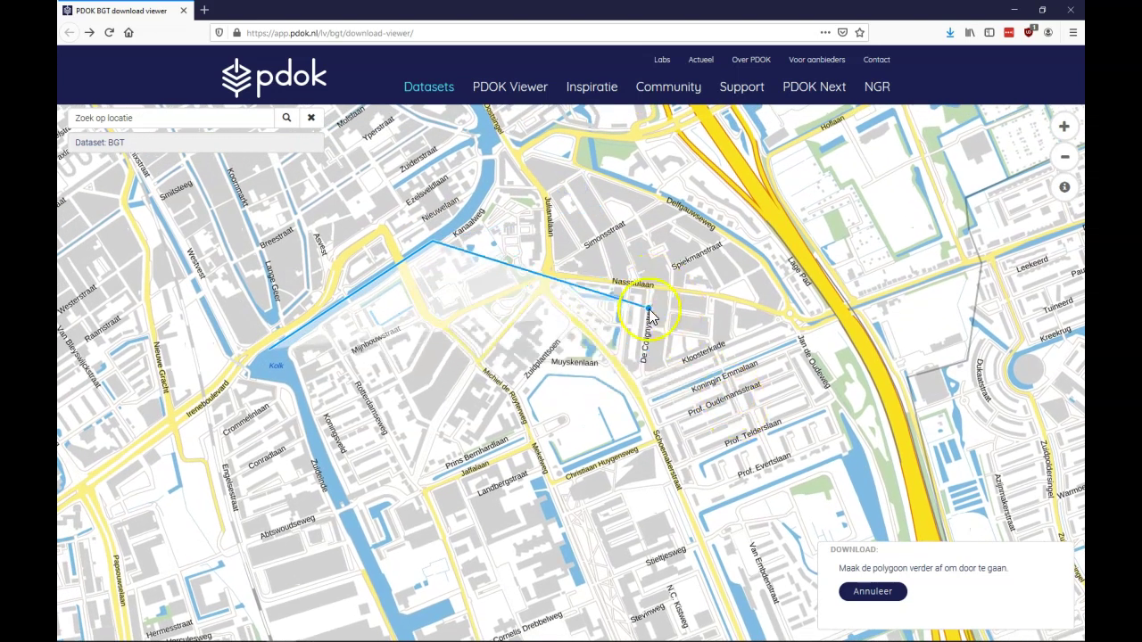
left_click(647, 337)
left_click(717, 553)
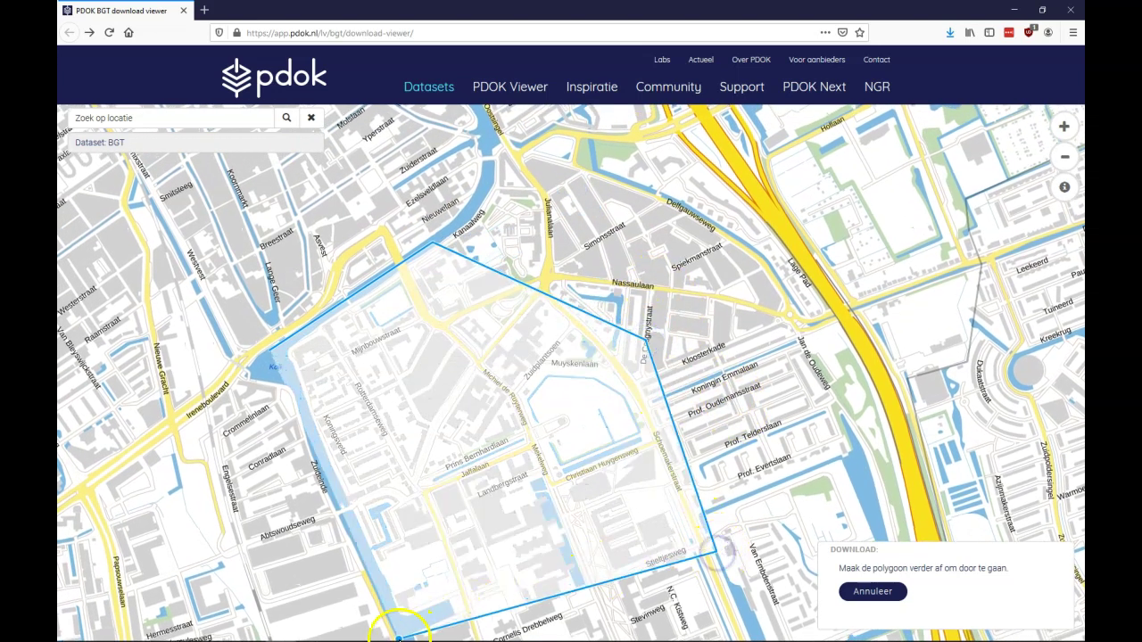
left_click(400, 634)
left_click(361, 549)
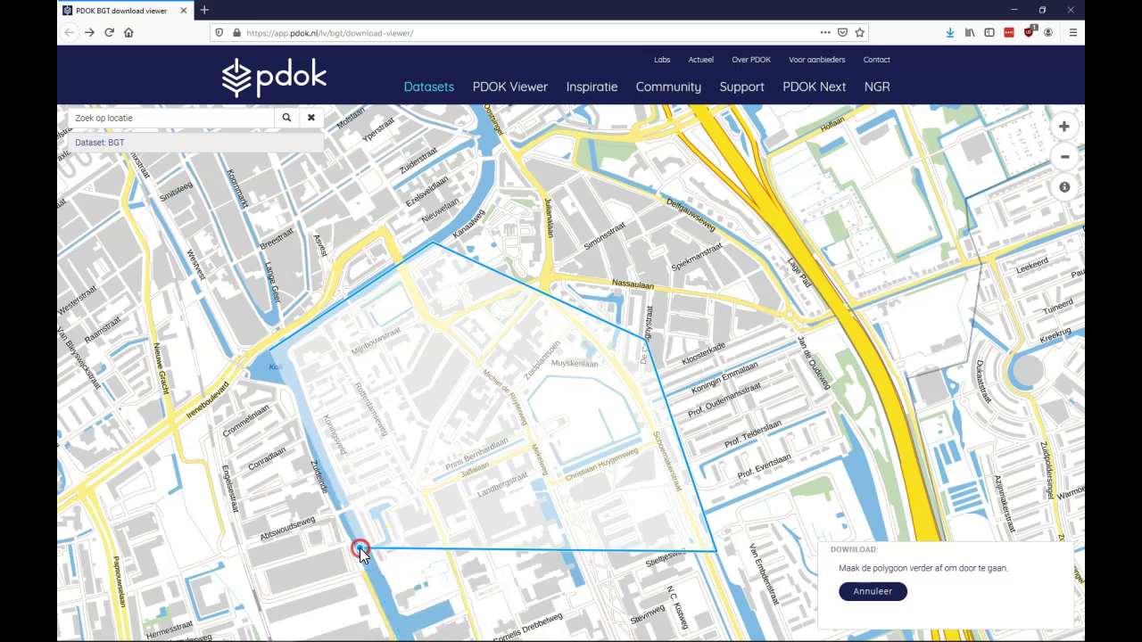
left_click(401, 630)
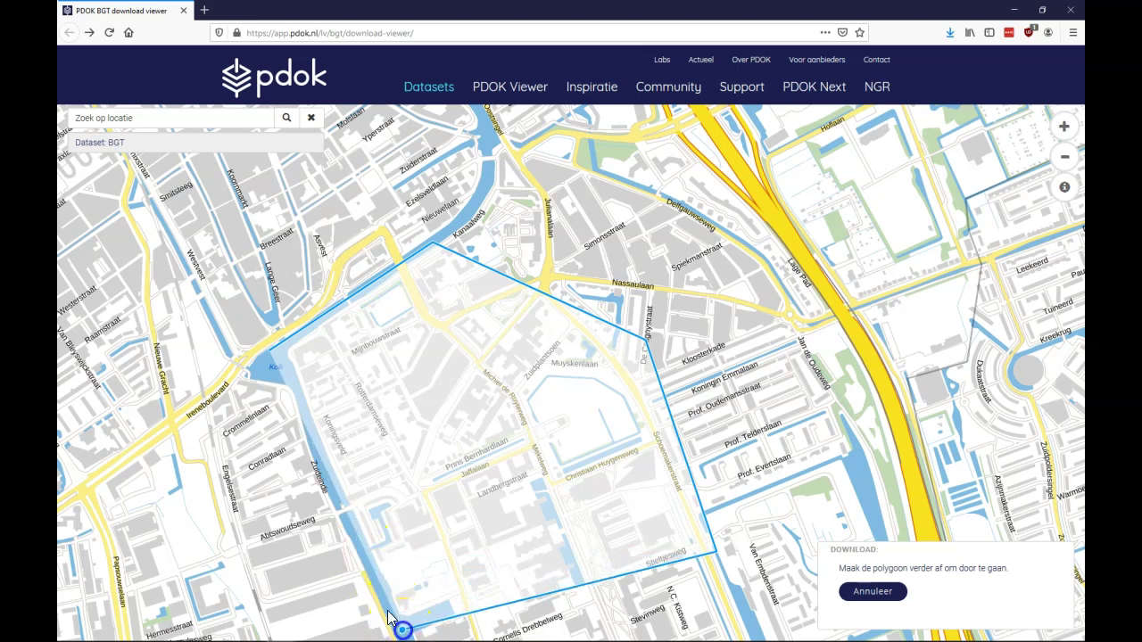
double_click(326, 482)
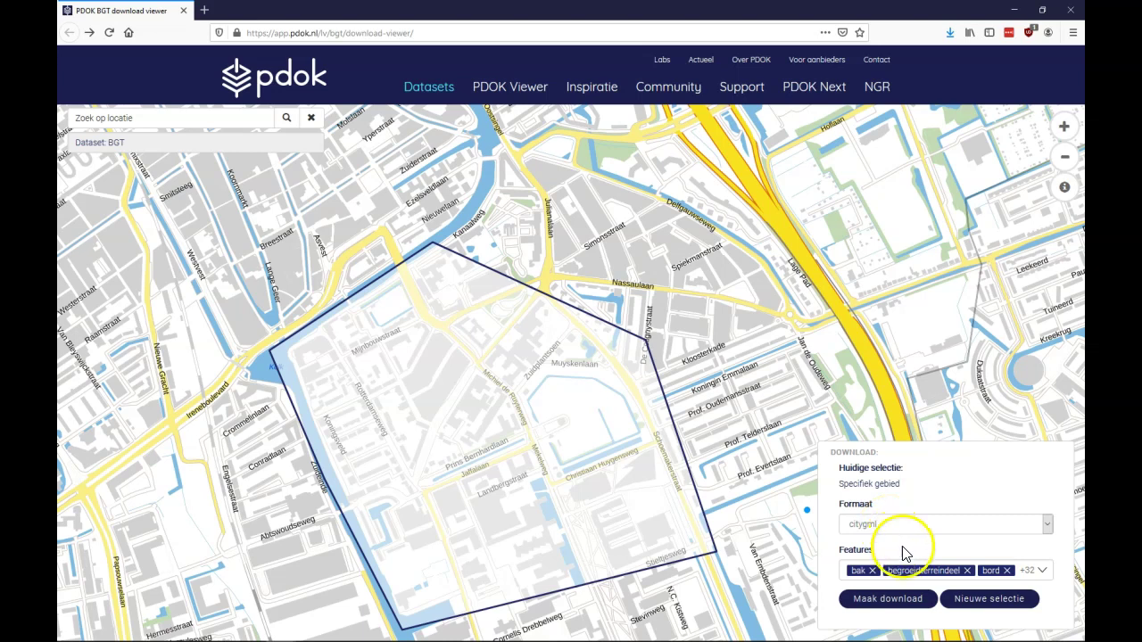
Review the feature types with plaatsbepalingspunt excluded, then request and fetch the CityGML extract.
left_click(1043, 571)
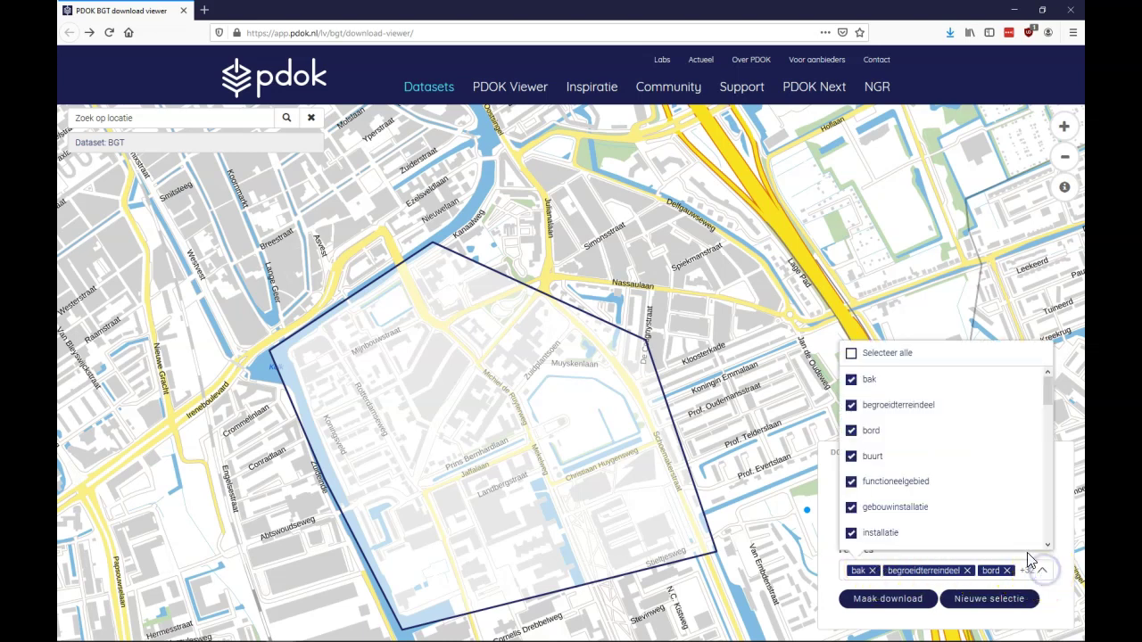
scroll(1009, 490, "down", 12)
scroll(1010, 496, "up", 12)
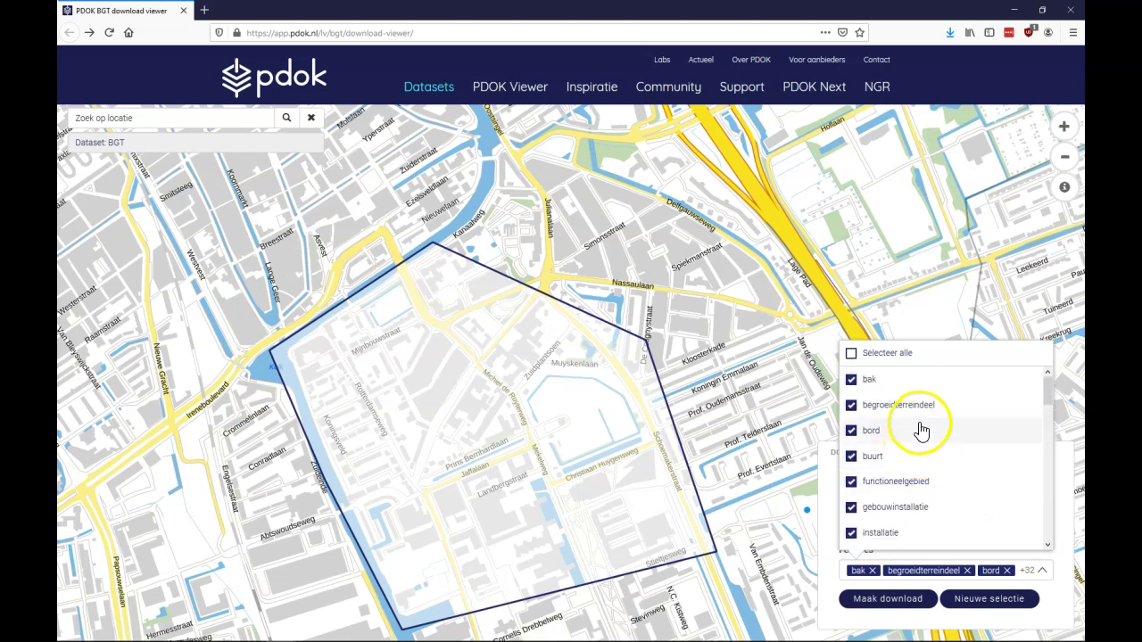
scroll(968, 459, "down", 5)
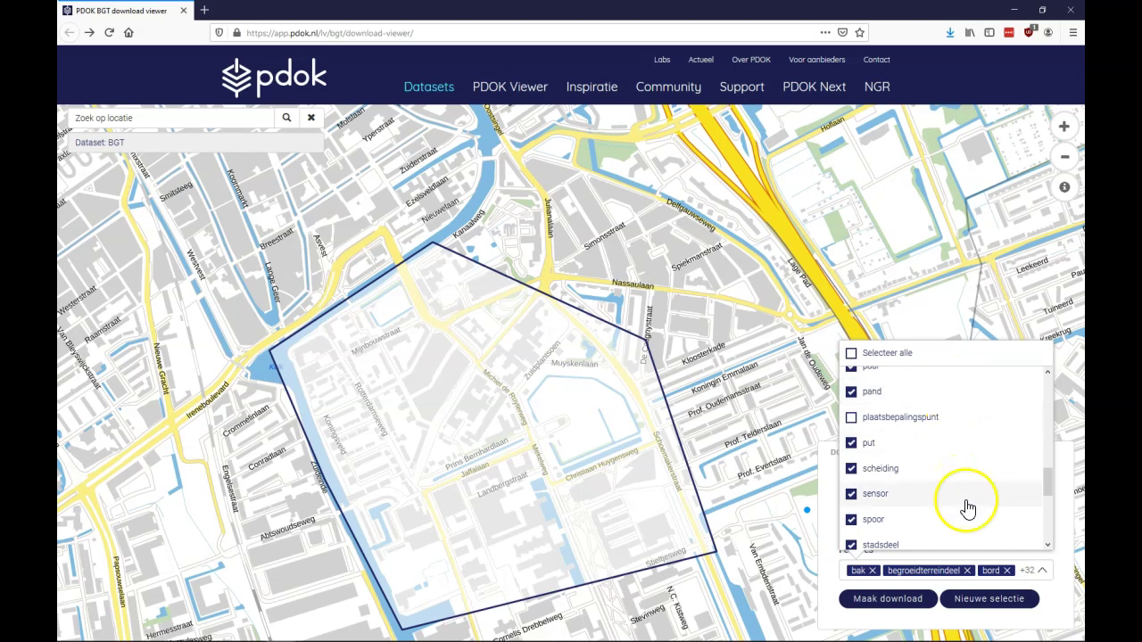
left_click(880, 600)
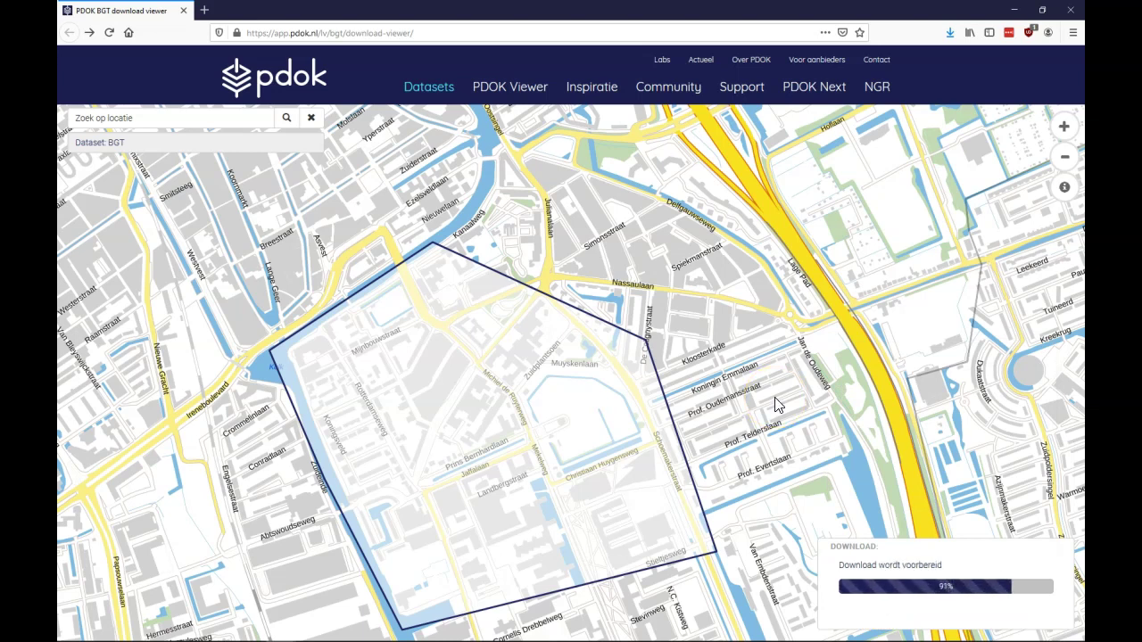
left_click(878, 601)
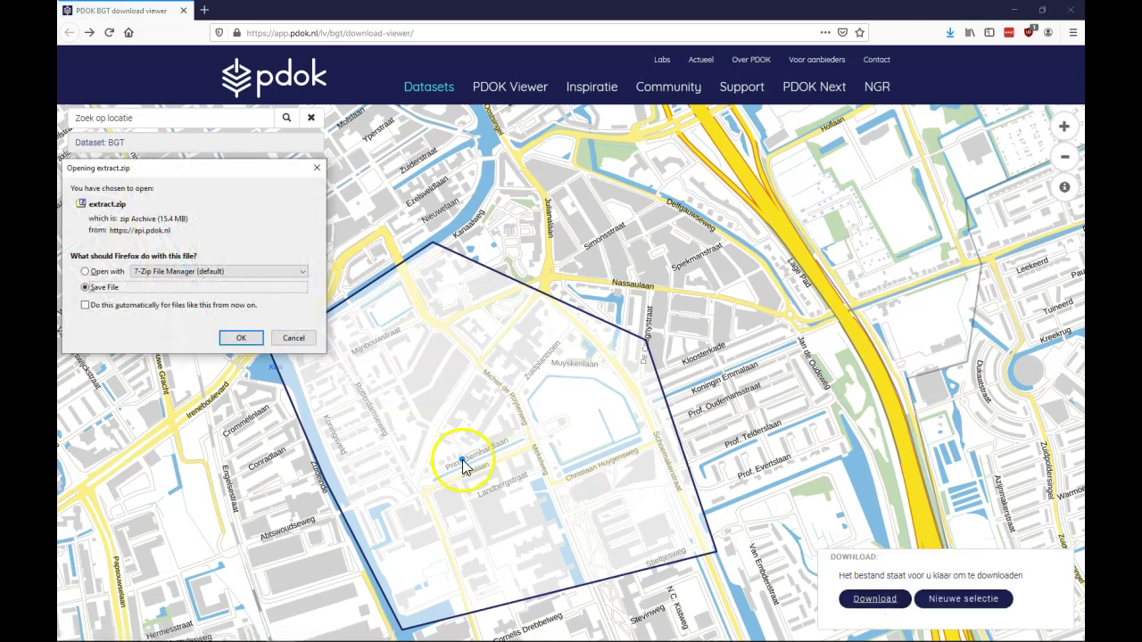
Save extract.zip to disk and open extract(3).zip from the Firefox downloads list.
left_click(241, 337)
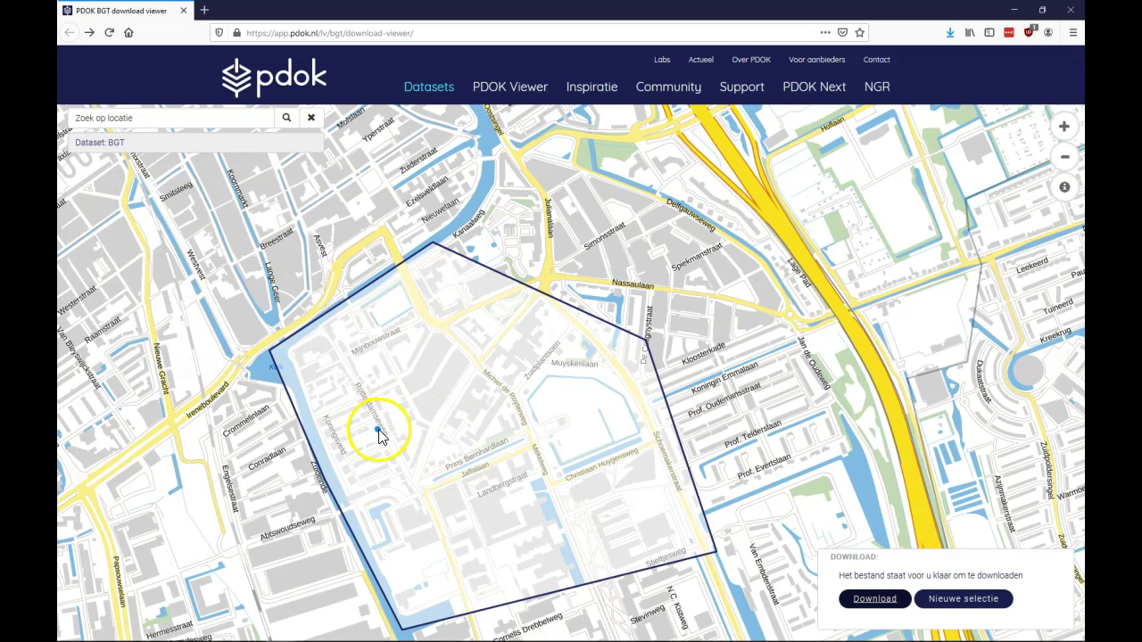
left_click(951, 34)
left_click(757, 66)
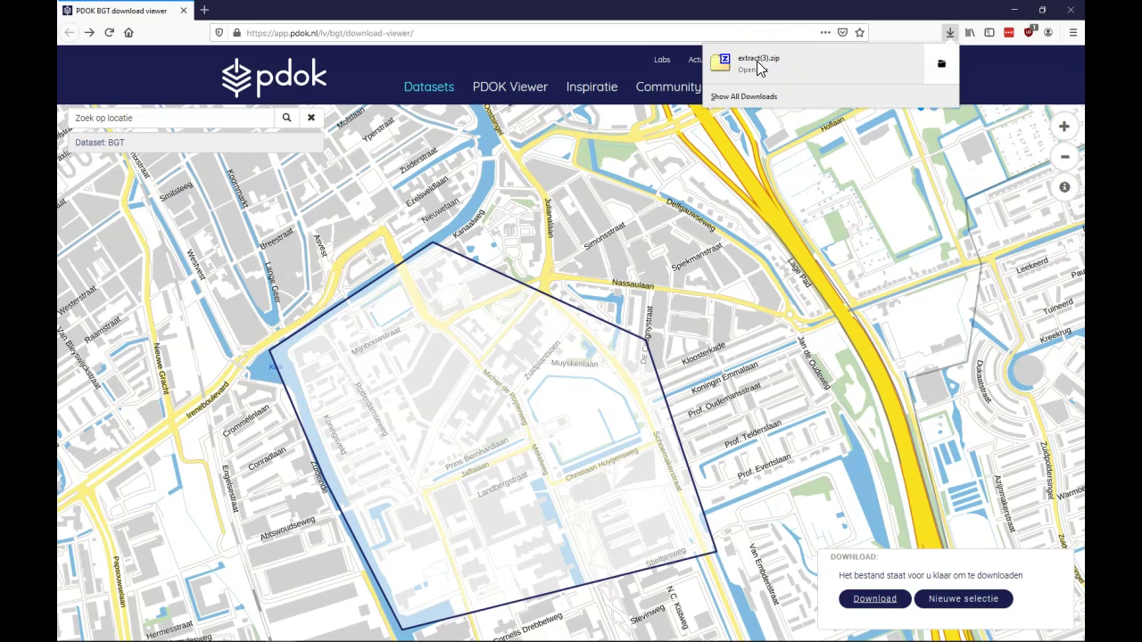
left_click(756, 63)
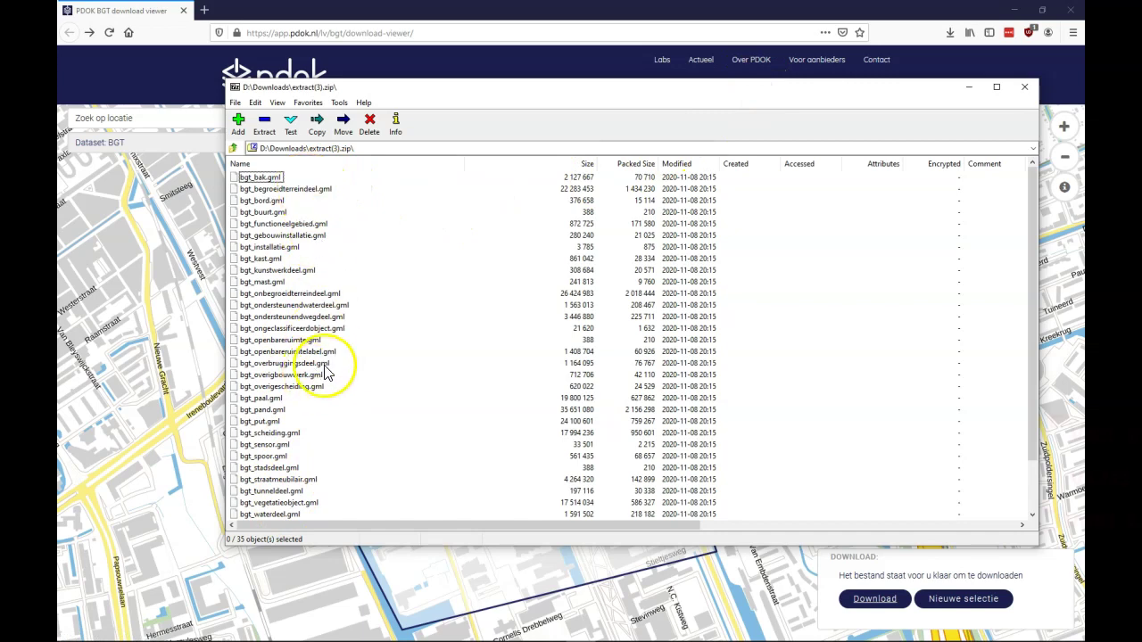
Scroll through the 35 BGT GML files, then close the 7-Zip window.
scroll(349, 363, "down", 2)
scroll(349, 363, "up", 2)
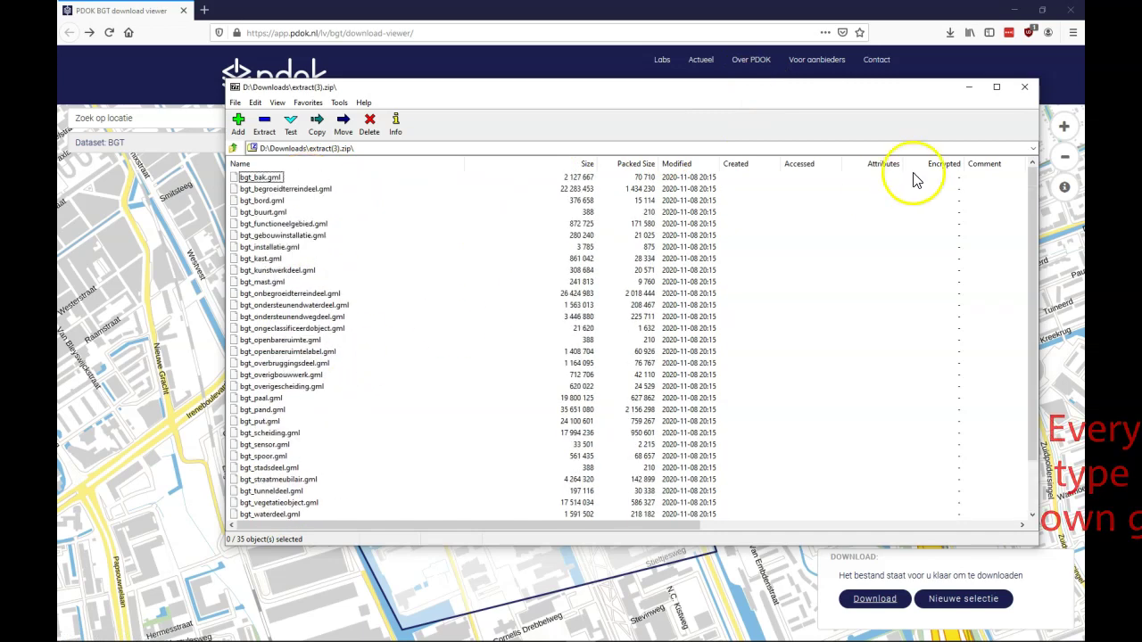
left_click(1022, 88)
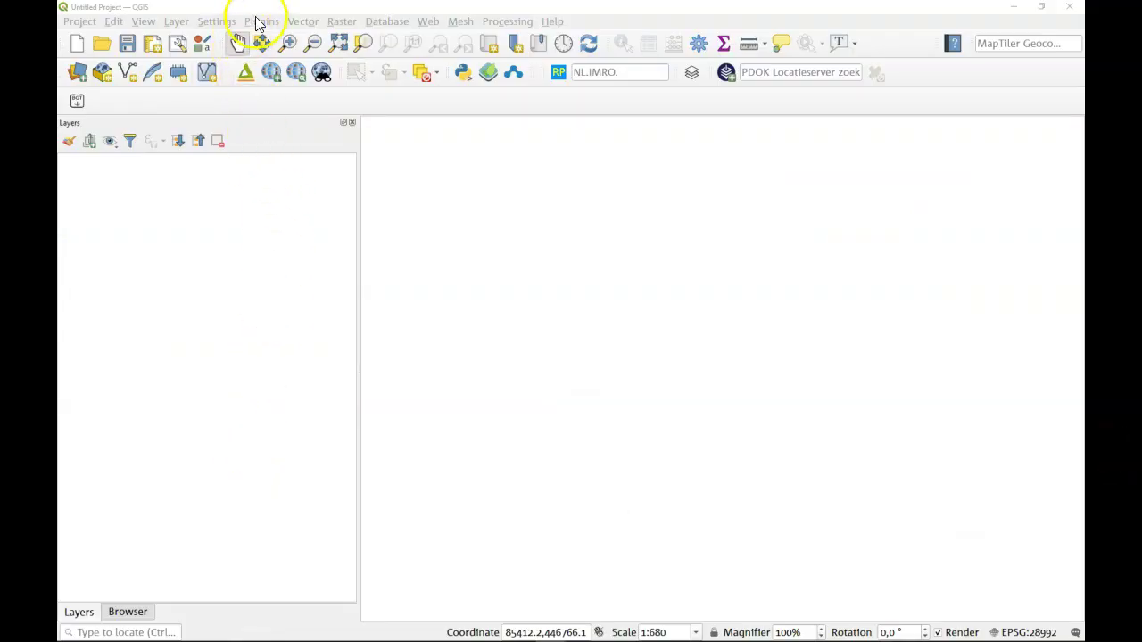
left_click(260, 21)
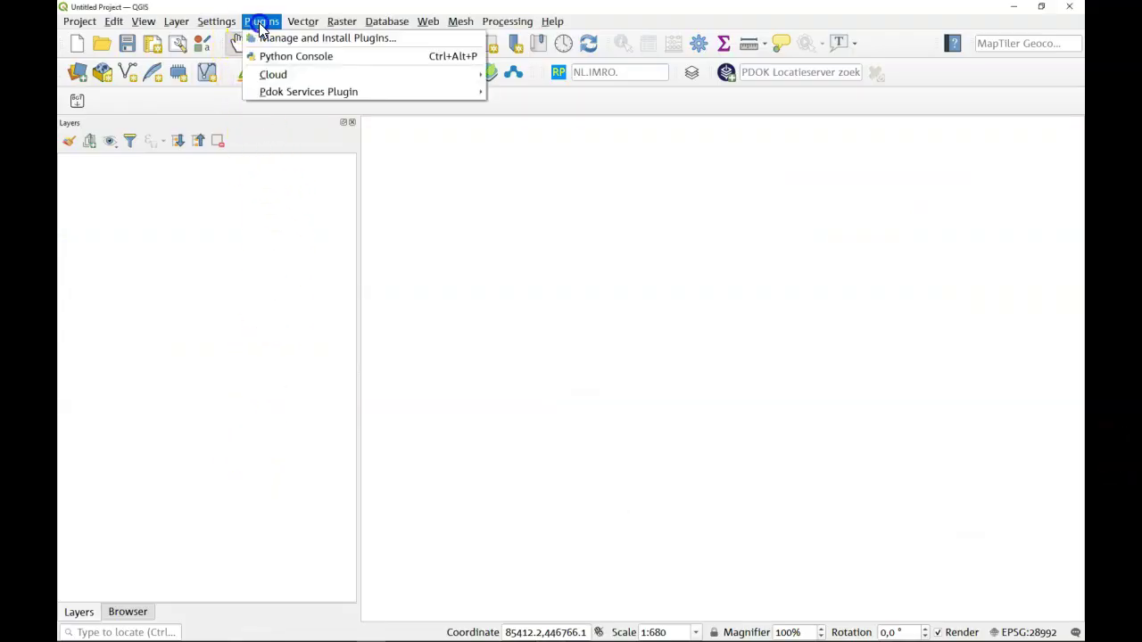
left_click(260, 39)
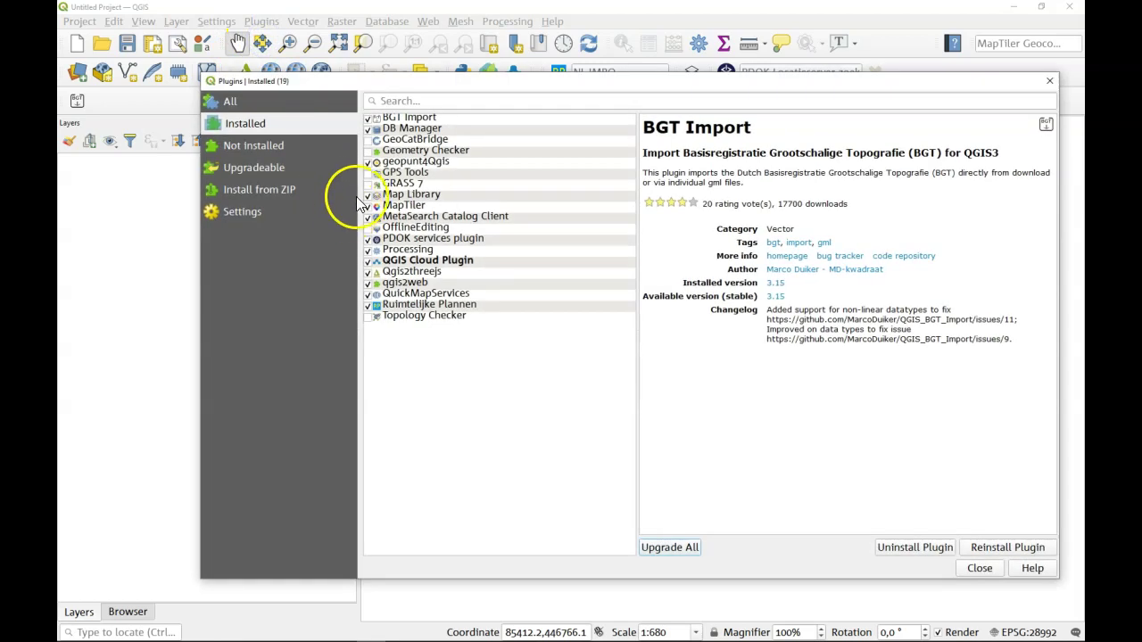
left_click(392, 117)
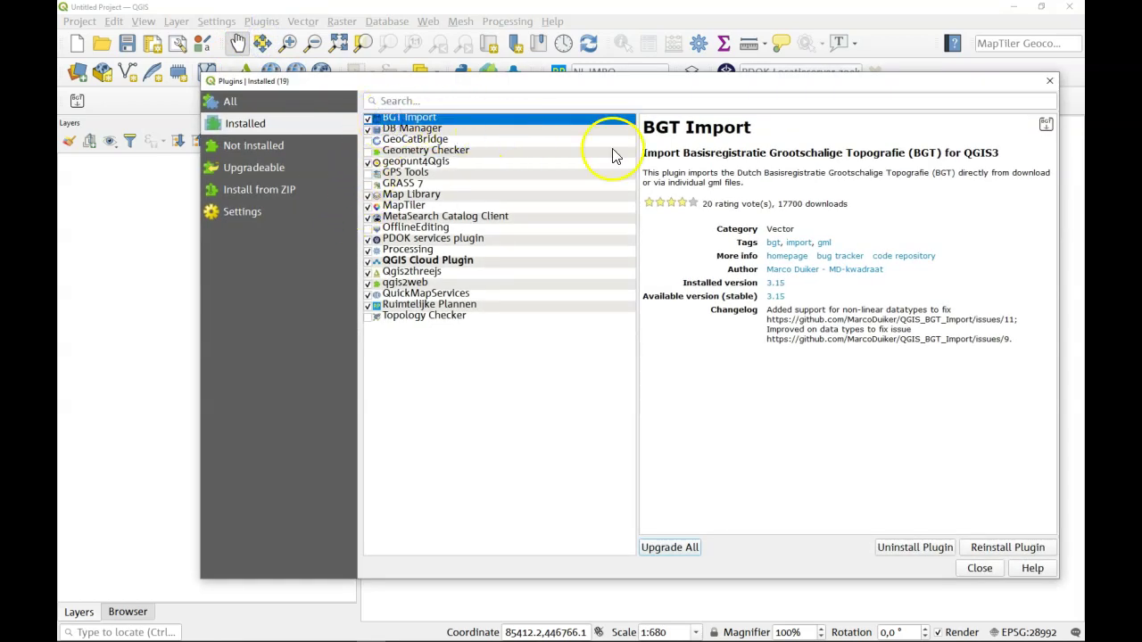
left_click(991, 571)
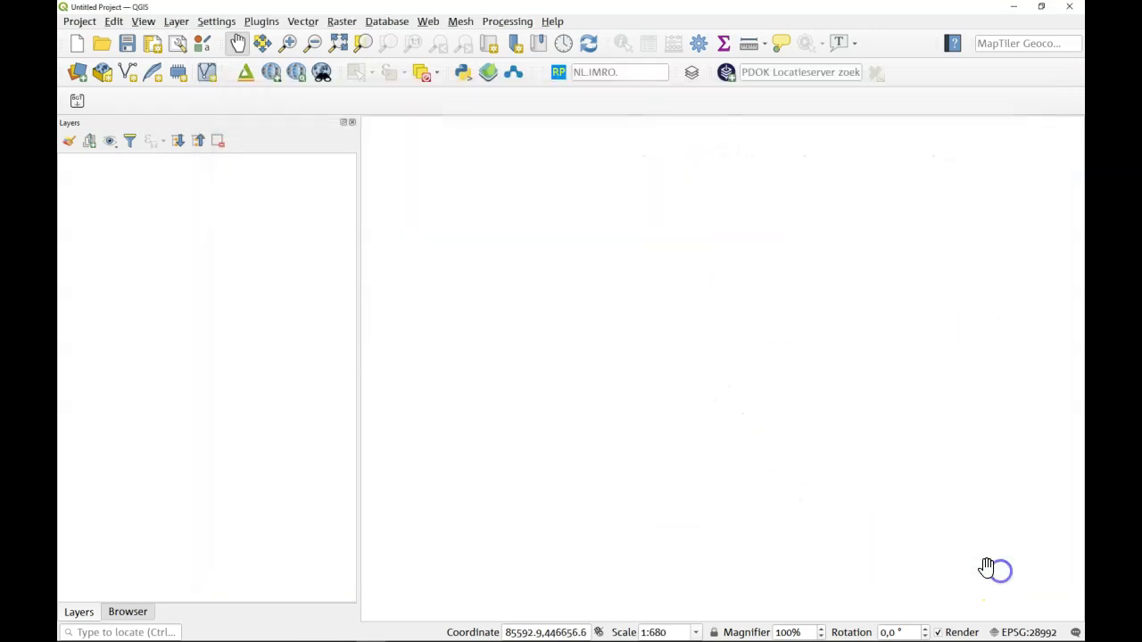
left_click(79, 103)
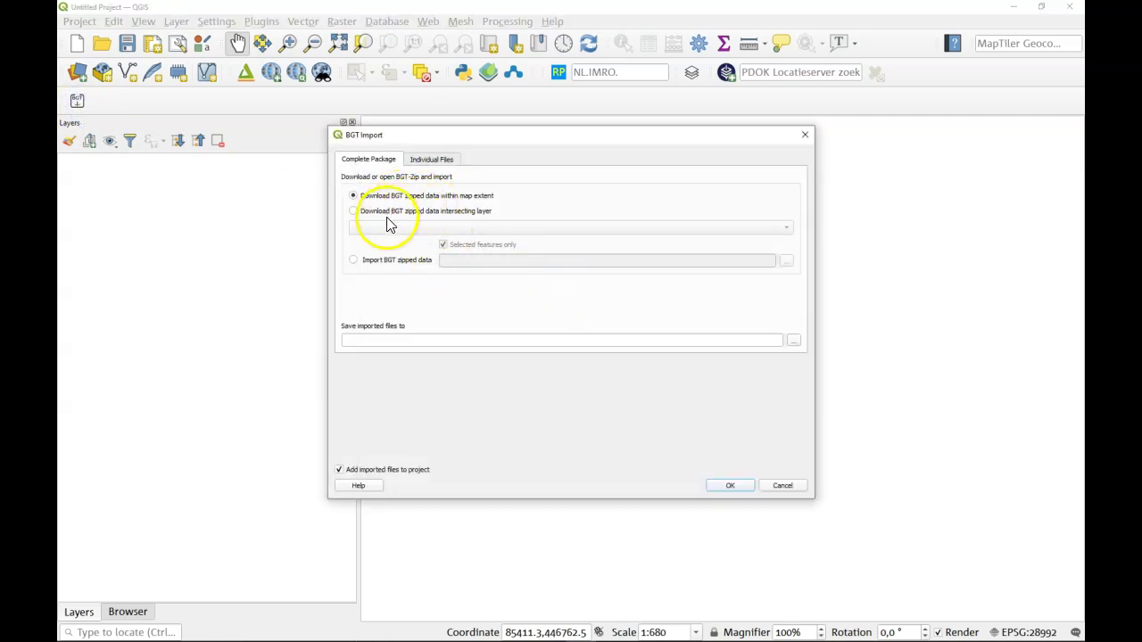
Choose to import the already downloaded extract(3).zip as the BGT source.
left_click(356, 260)
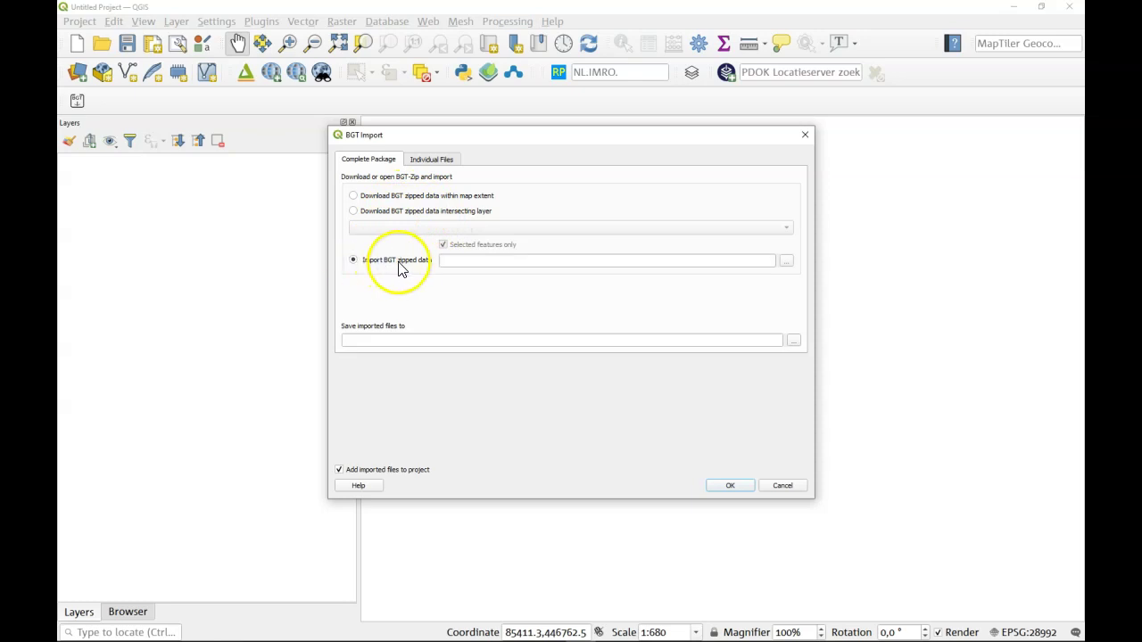
left_click(787, 261)
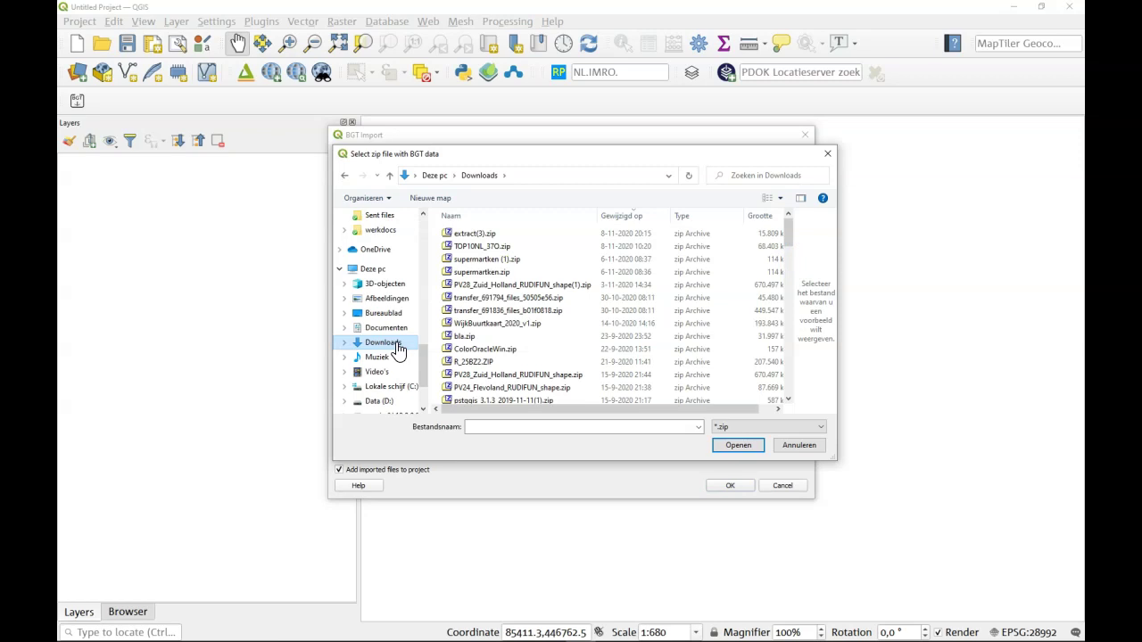
left_click(474, 233)
left_click(752, 449)
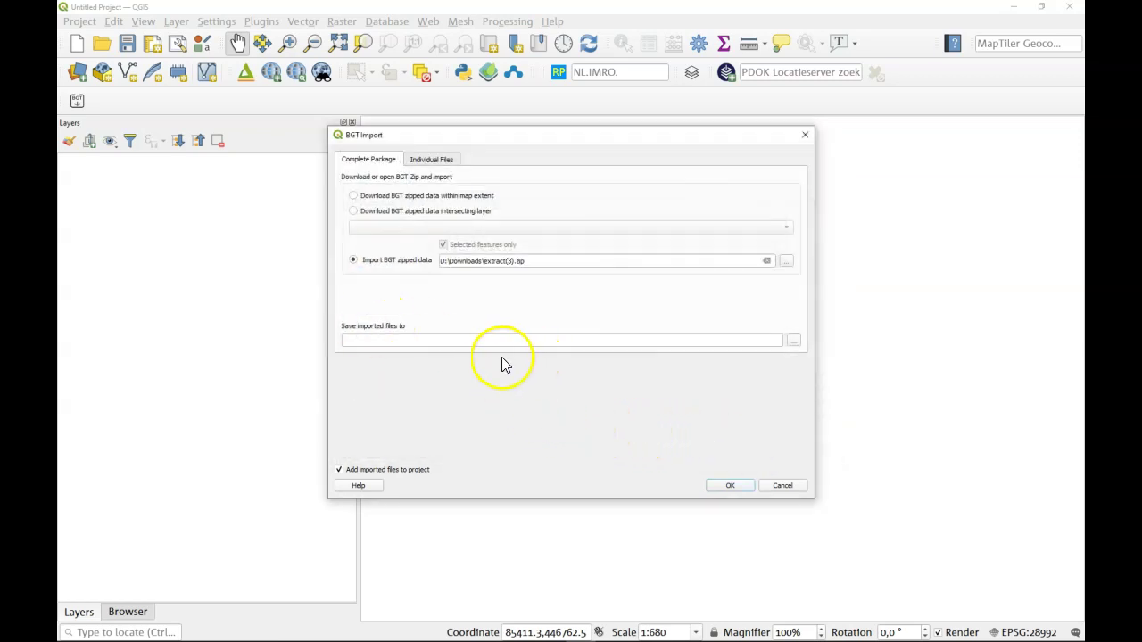
Save the imported data as bgt.gpkg in D:\Downloads and start the import.
left_click(794, 342)
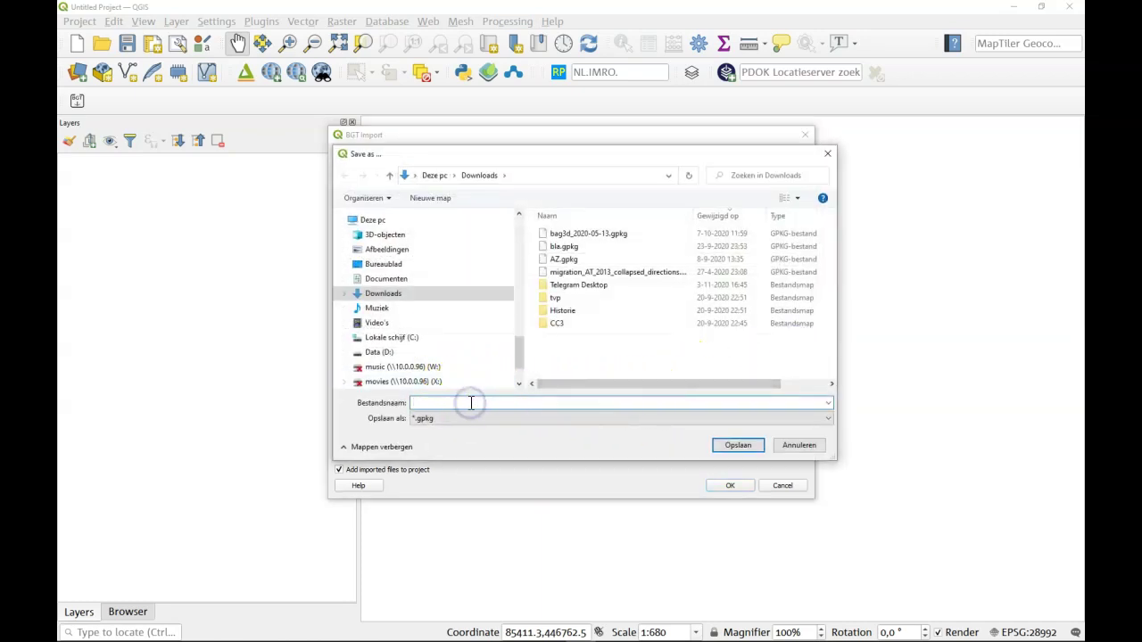
type("bgt")
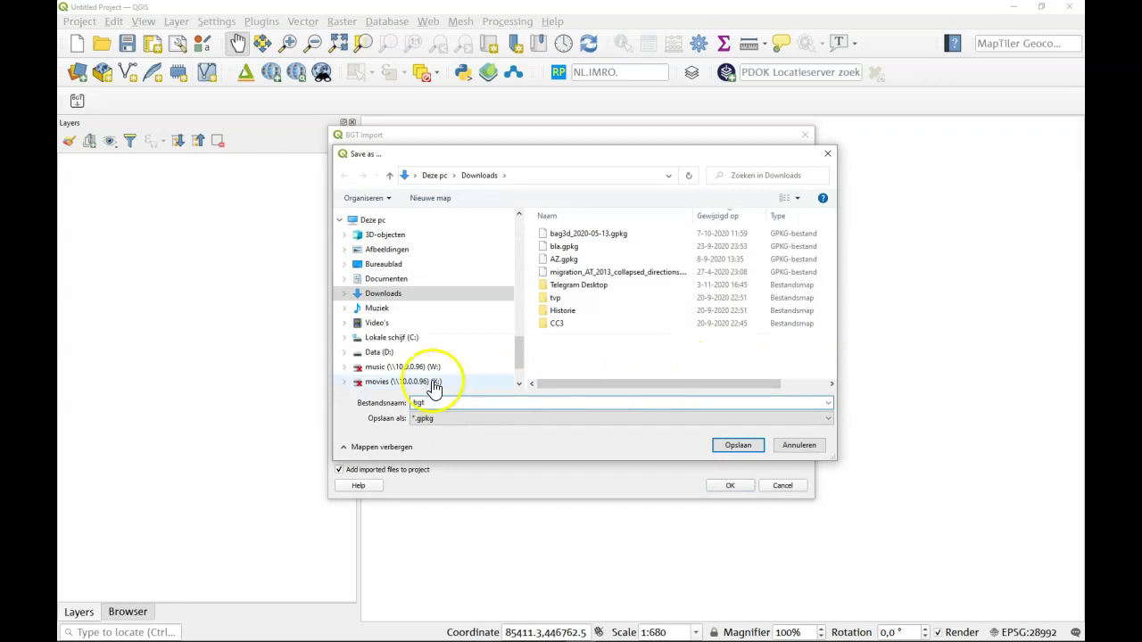
left_click(743, 445)
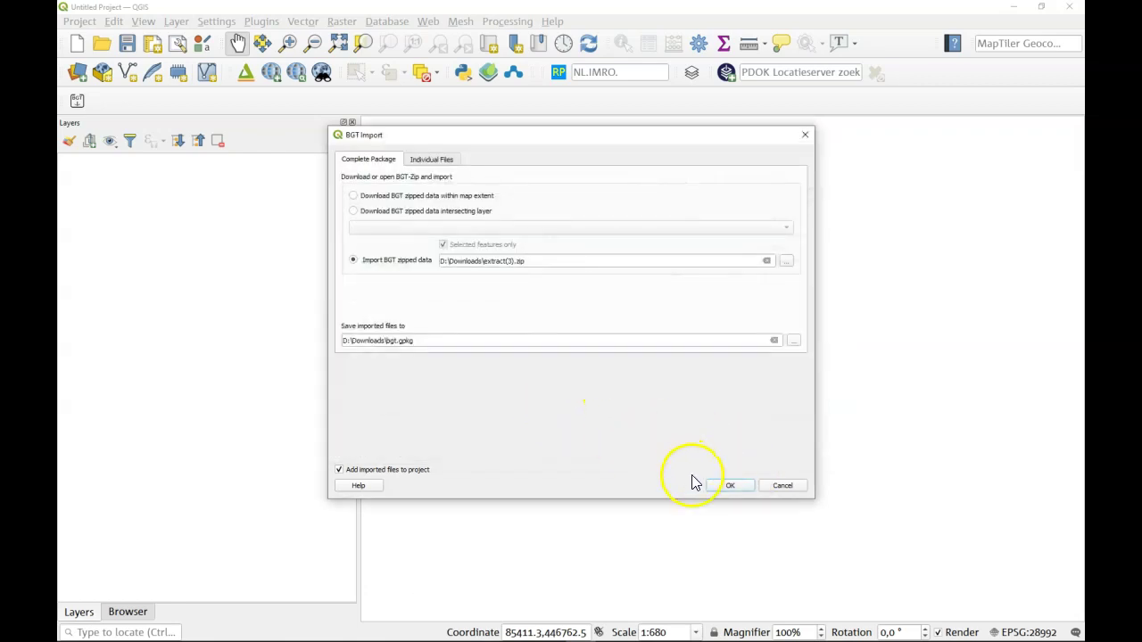
left_click(723, 484)
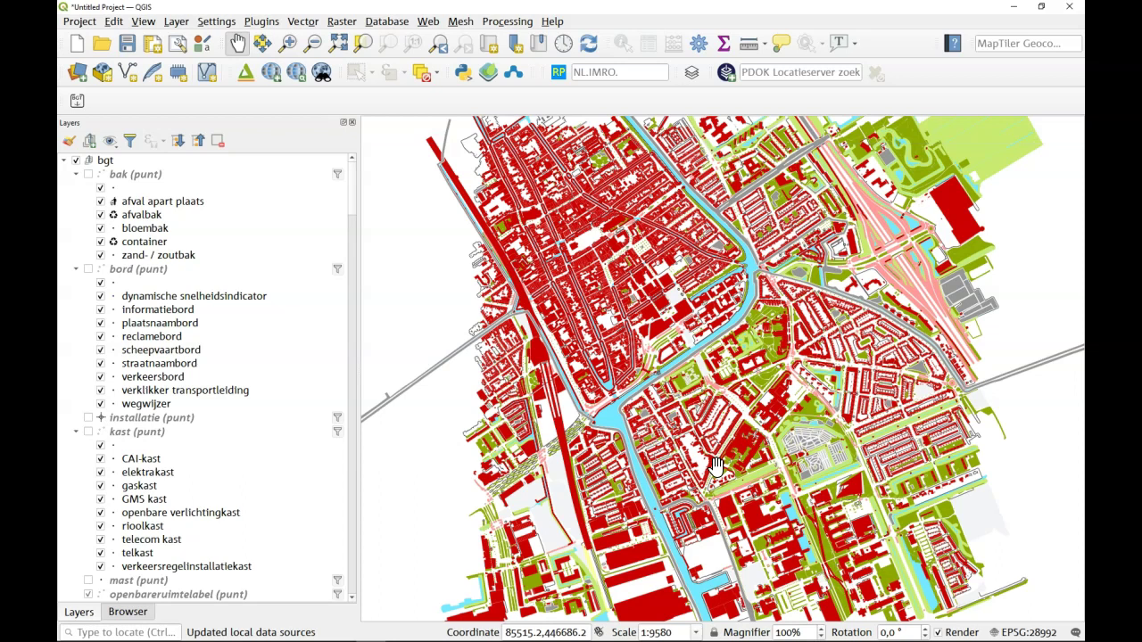
Let the bgt layer group load and add the Luchtfoto Actueel Ortho layer.
left_click(714, 493)
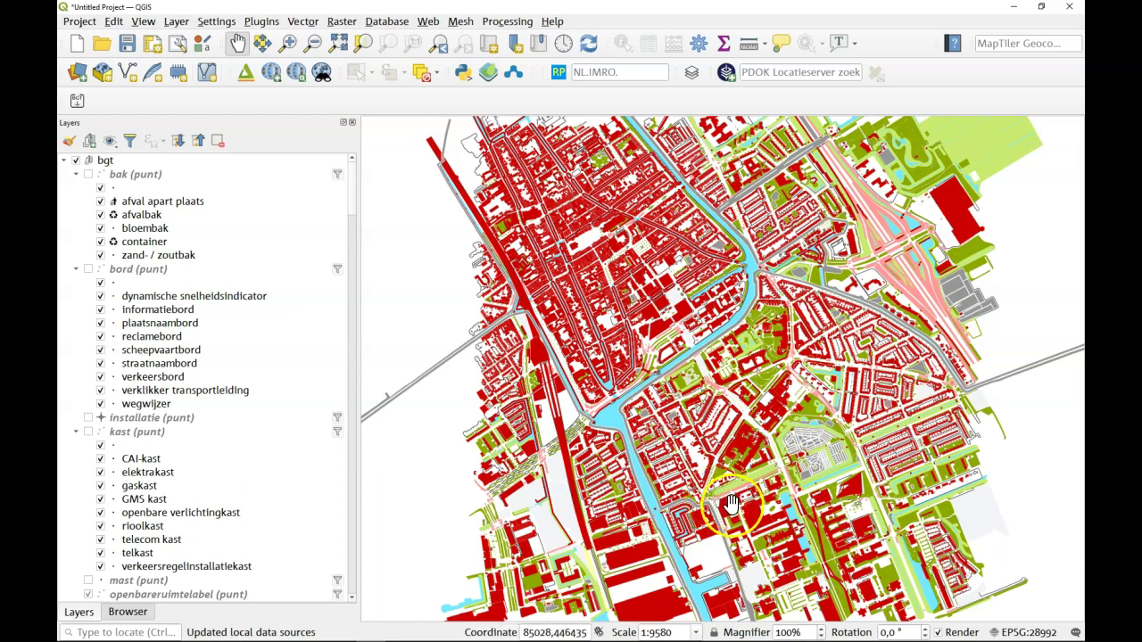
left_click(522, 586)
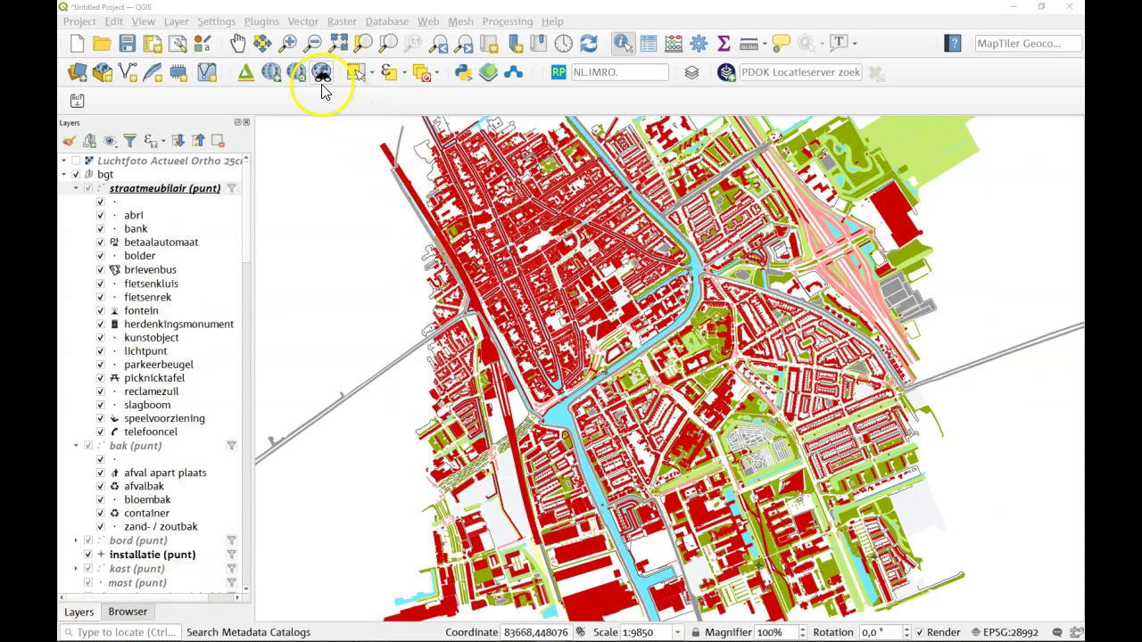
Zoom in on the town centre, then the canal-side square, to about 1:381.
left_click(288, 43)
left_click_drag(519, 219, 572, 264)
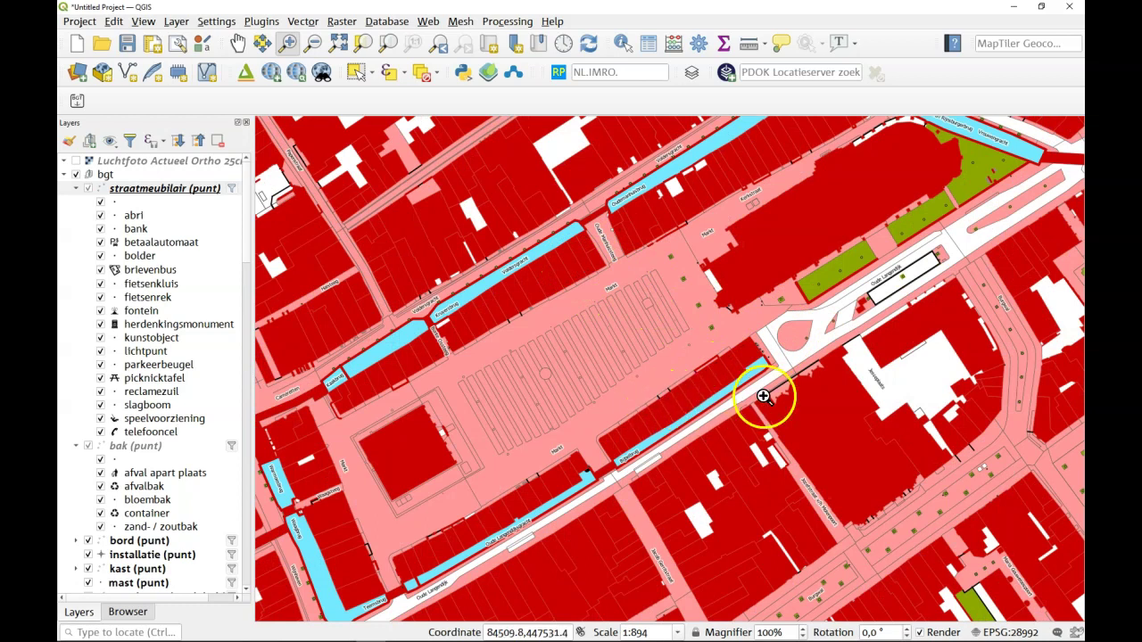
left_click_drag(562, 239, 852, 450)
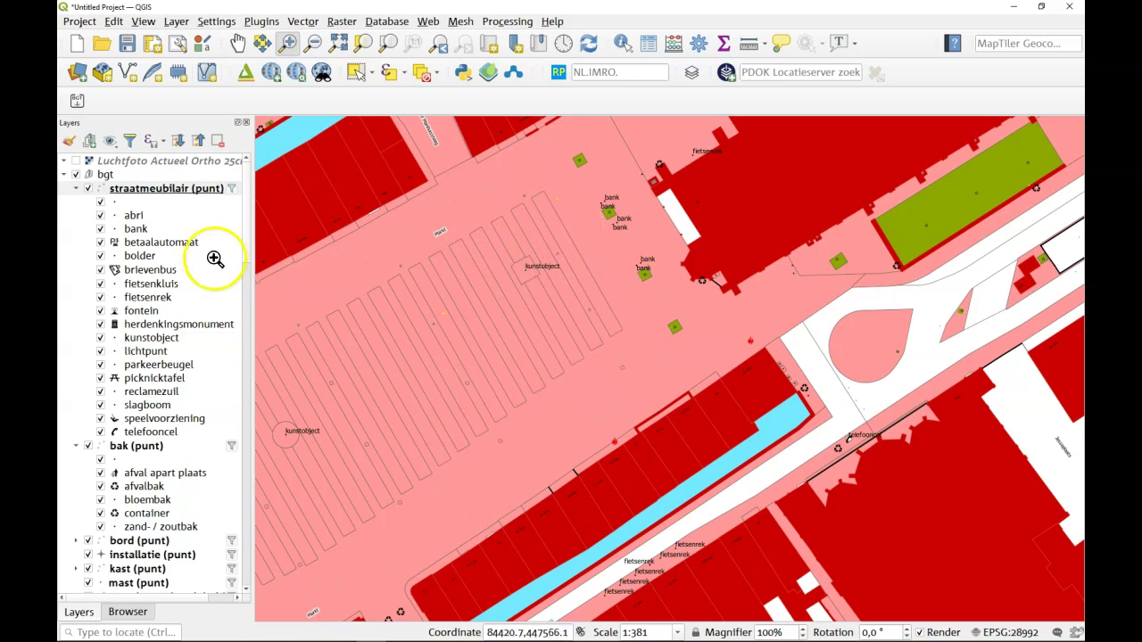
Toggle between the Luchtfoto layer and the bgt group, then select Identify Features.
left_click(78, 161)
left_click(80, 175)
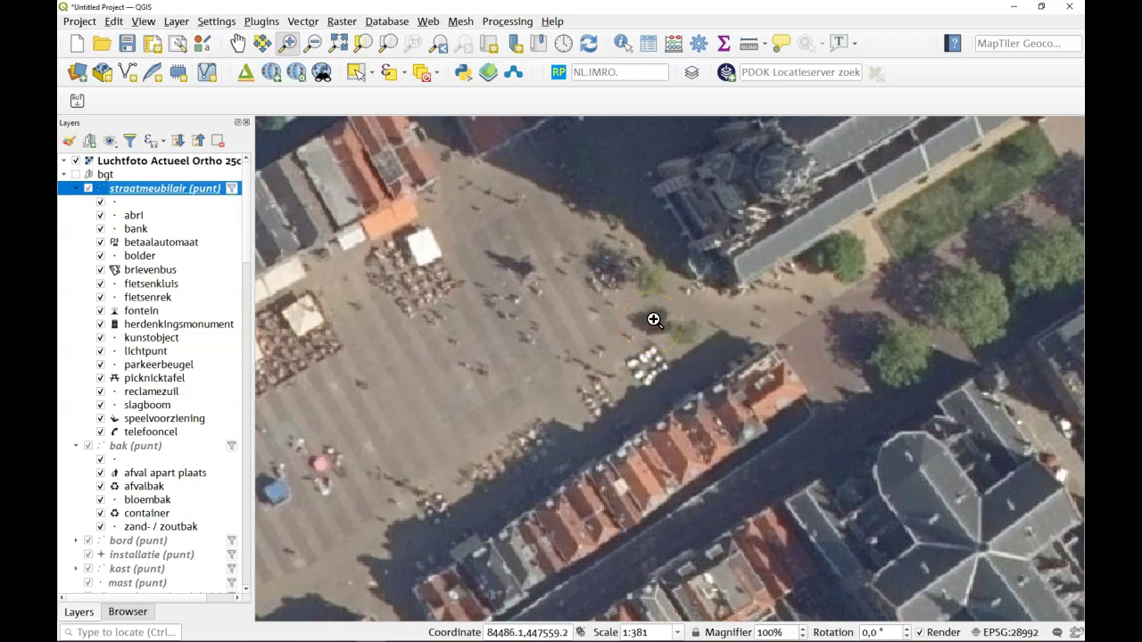
left_click(76, 162)
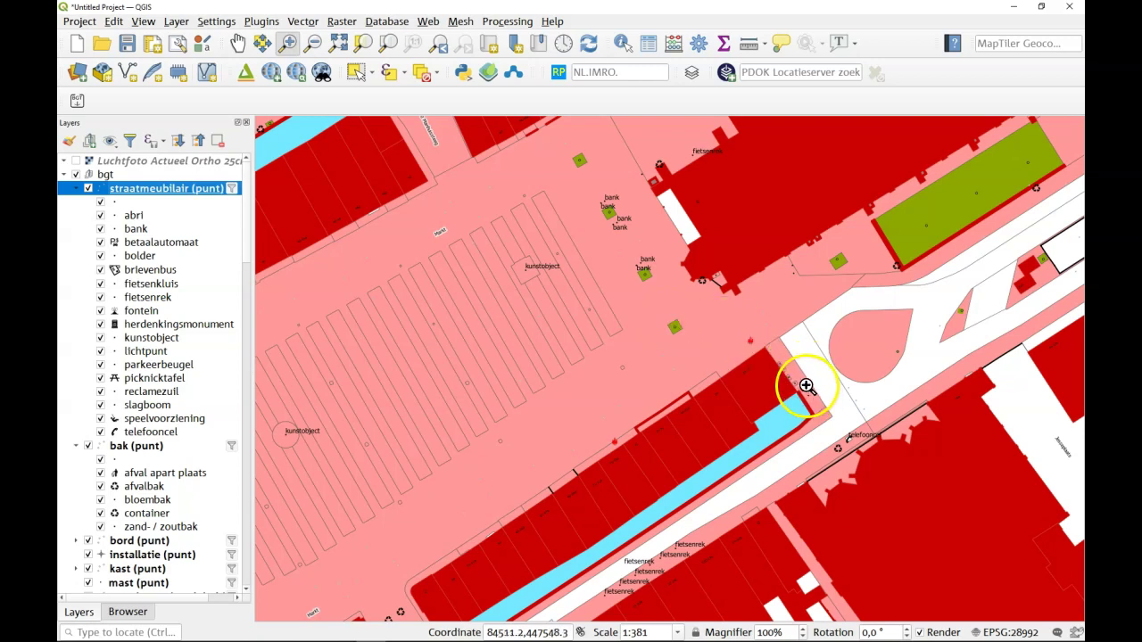
left_click(622, 47)
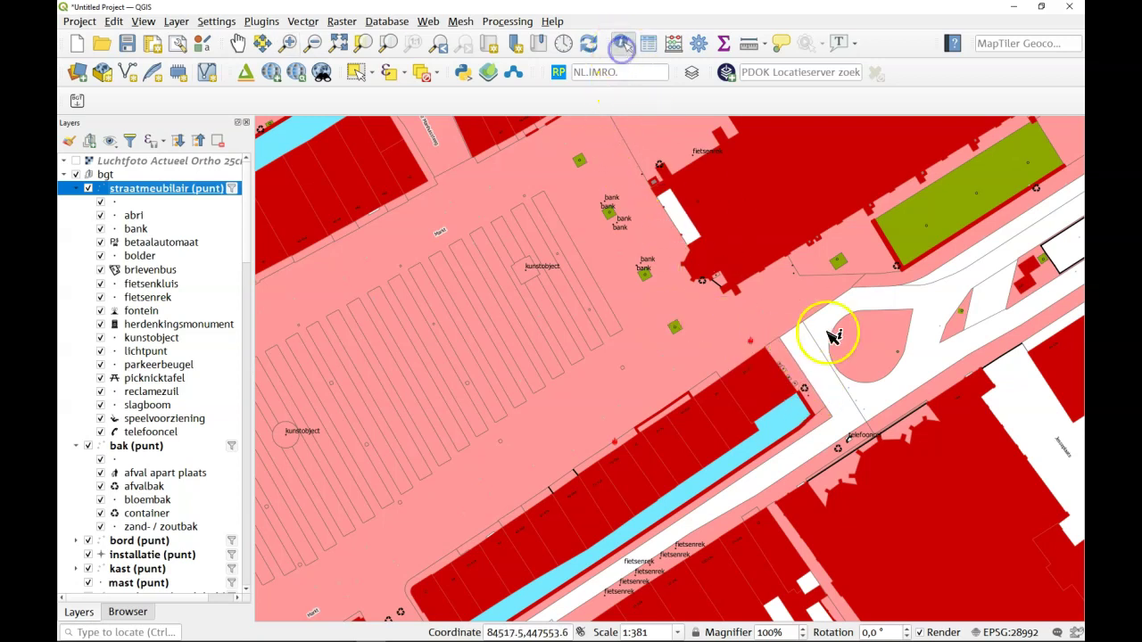
left_click(809, 392)
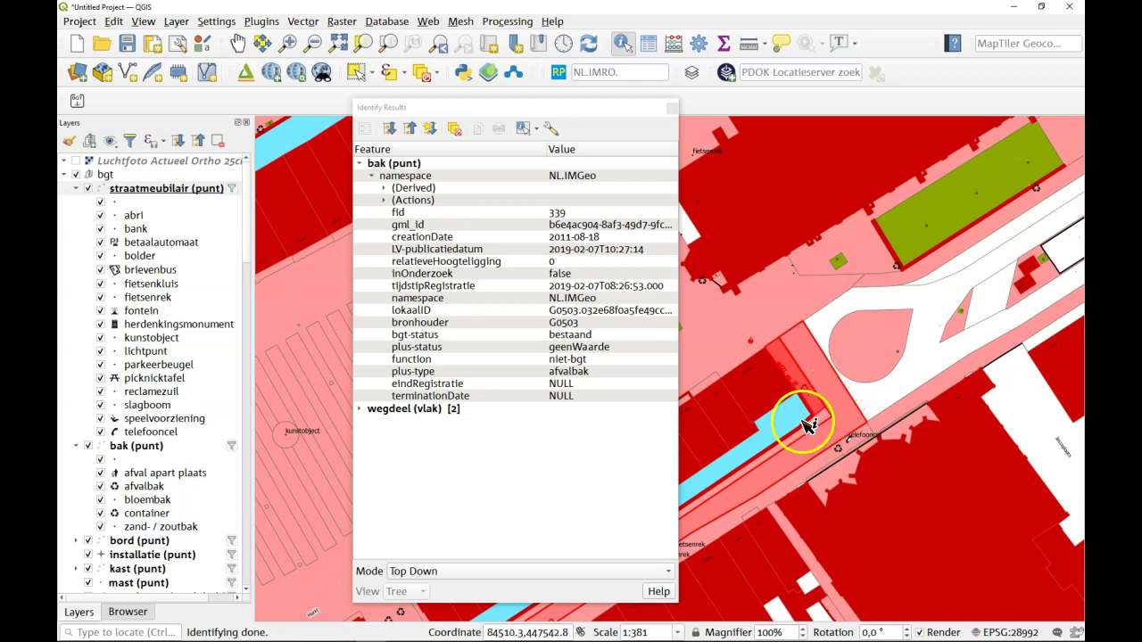
left_click(379, 412)
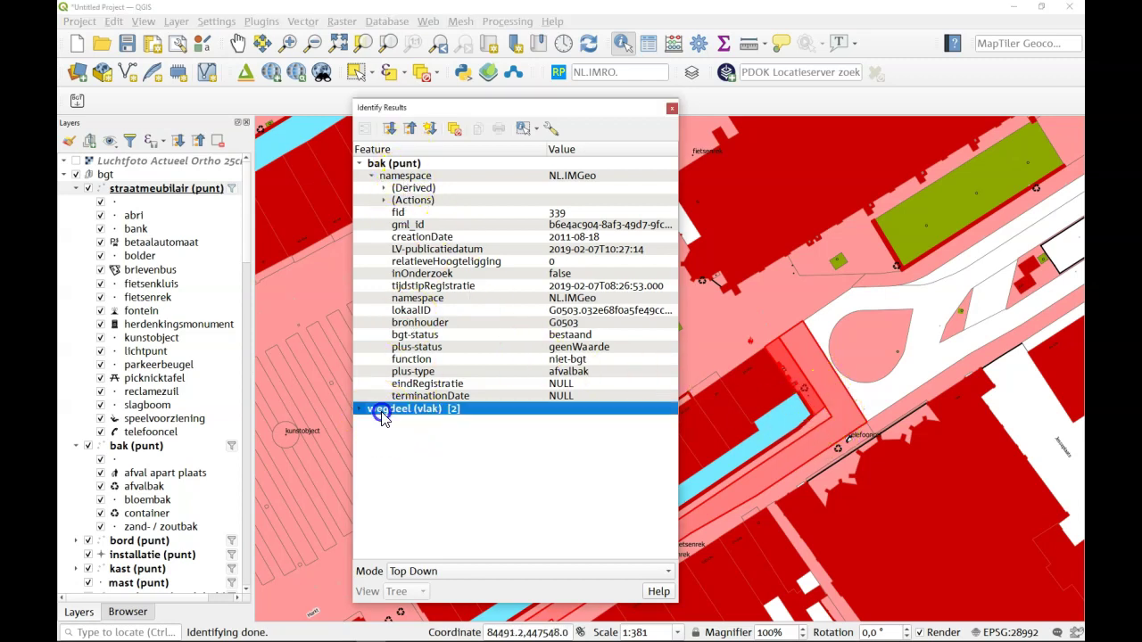
left_click(358, 409)
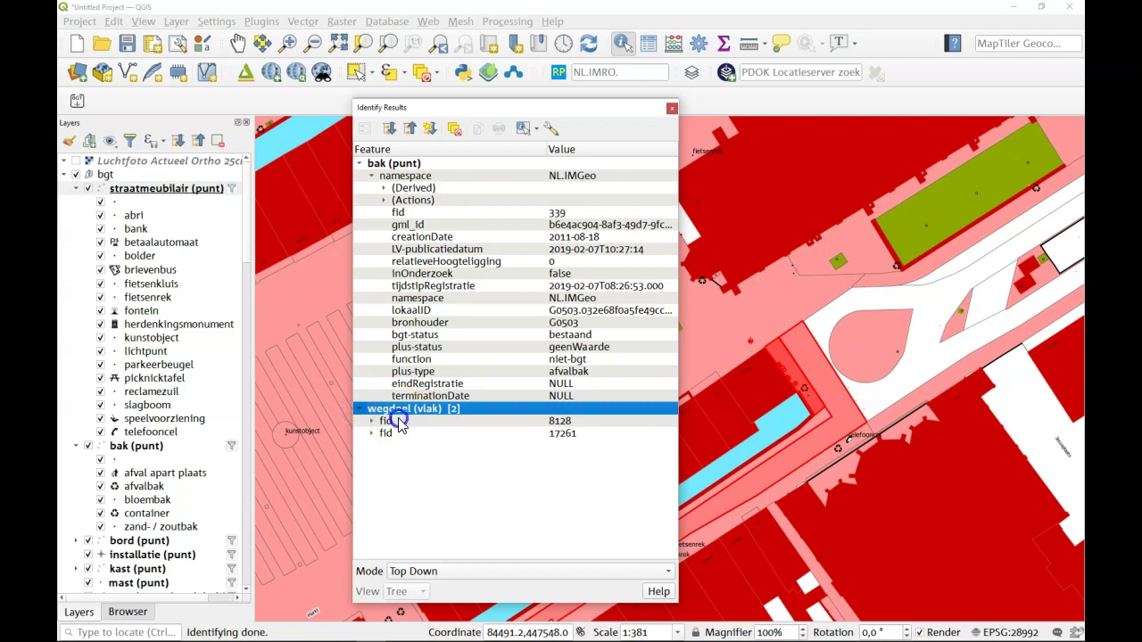
left_click(400, 421)
left_click(401, 409)
left_click(399, 165)
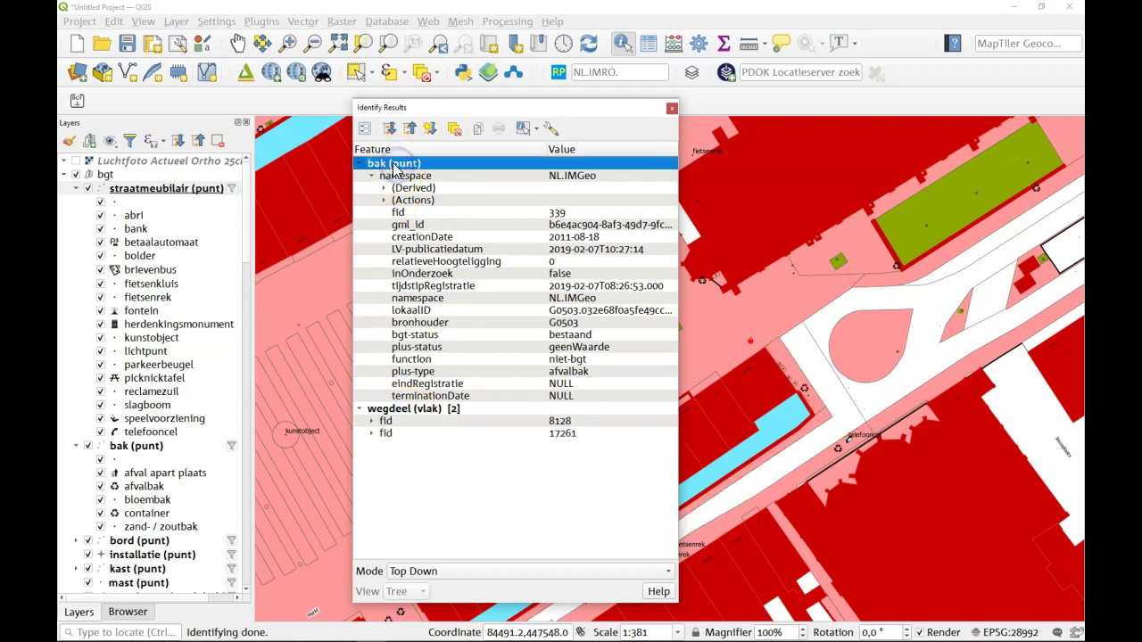
left_click(564, 372)
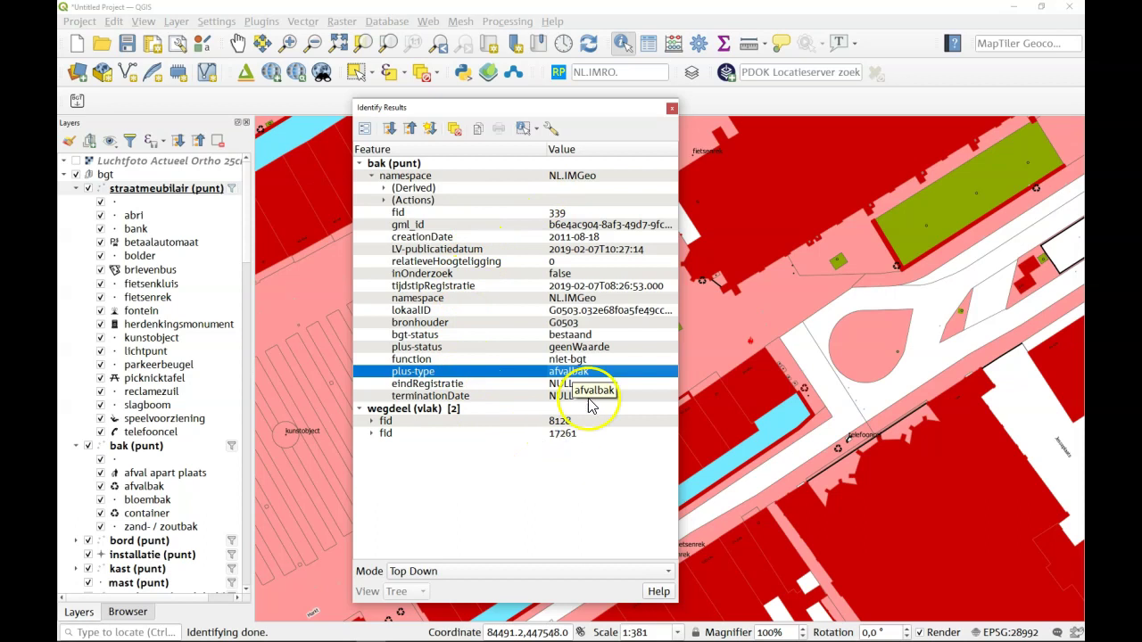
left_click(566, 310)
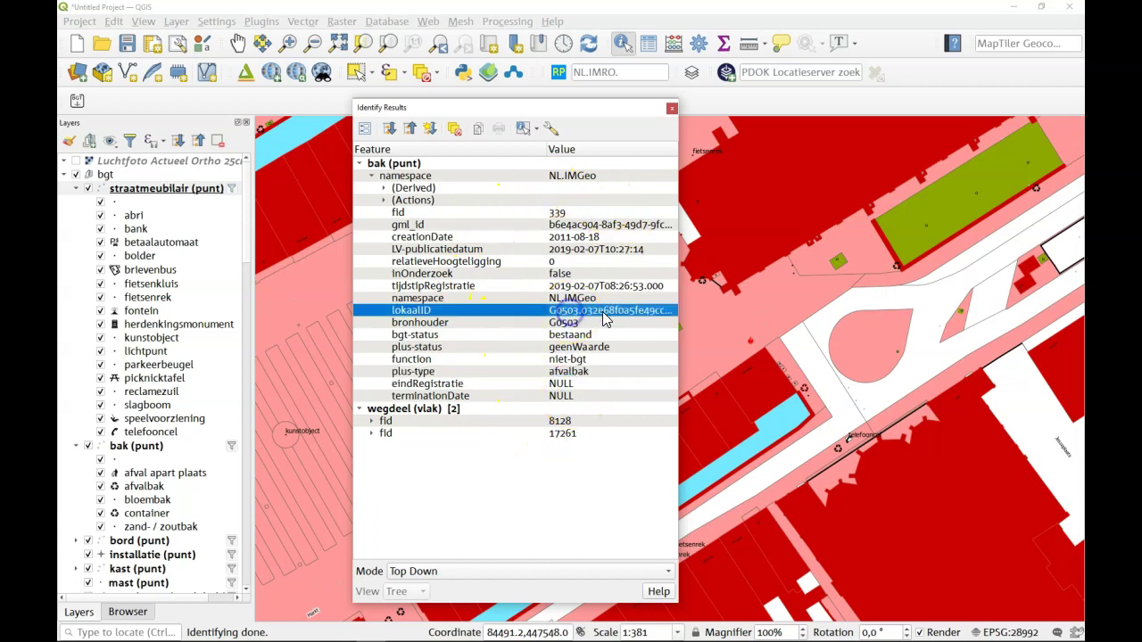
left_click_drag(680, 311, 890, 320)
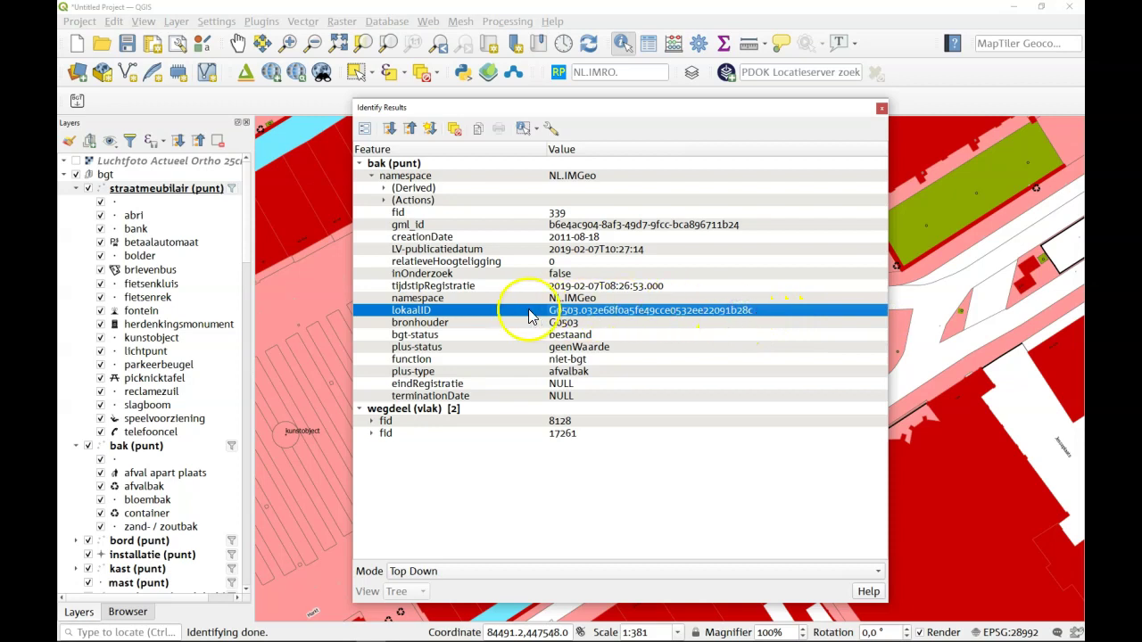
left_click(752, 319)
left_click(94, 616)
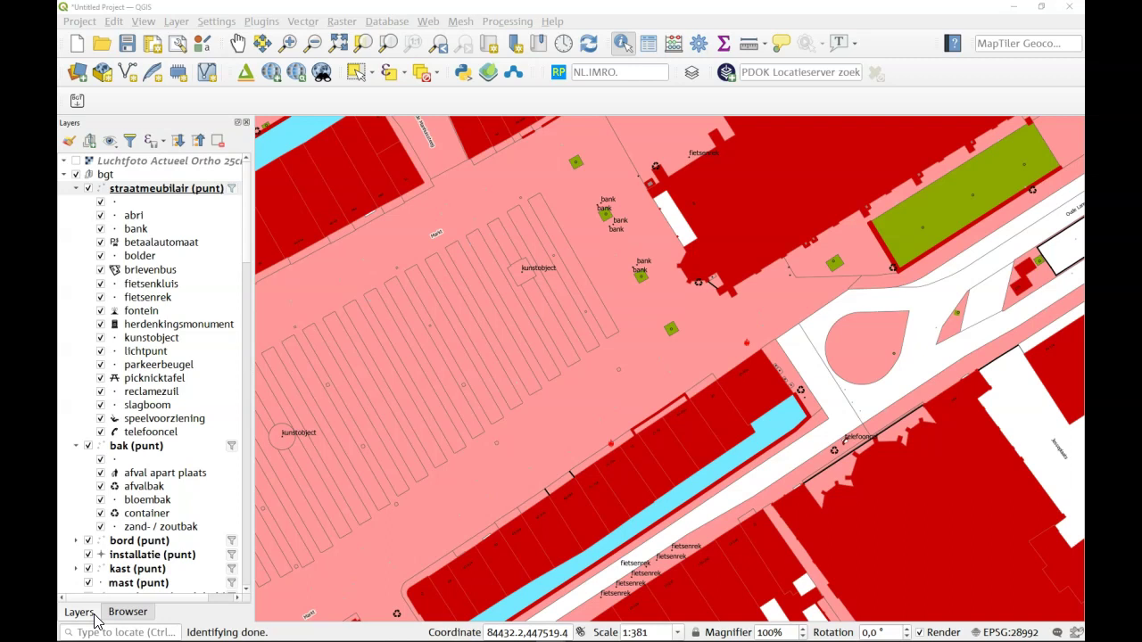
Zoom out on the map to show the whole imported BGT area at 1:6098.
left_click(432, 614)
scroll(535, 381, "down", 4)
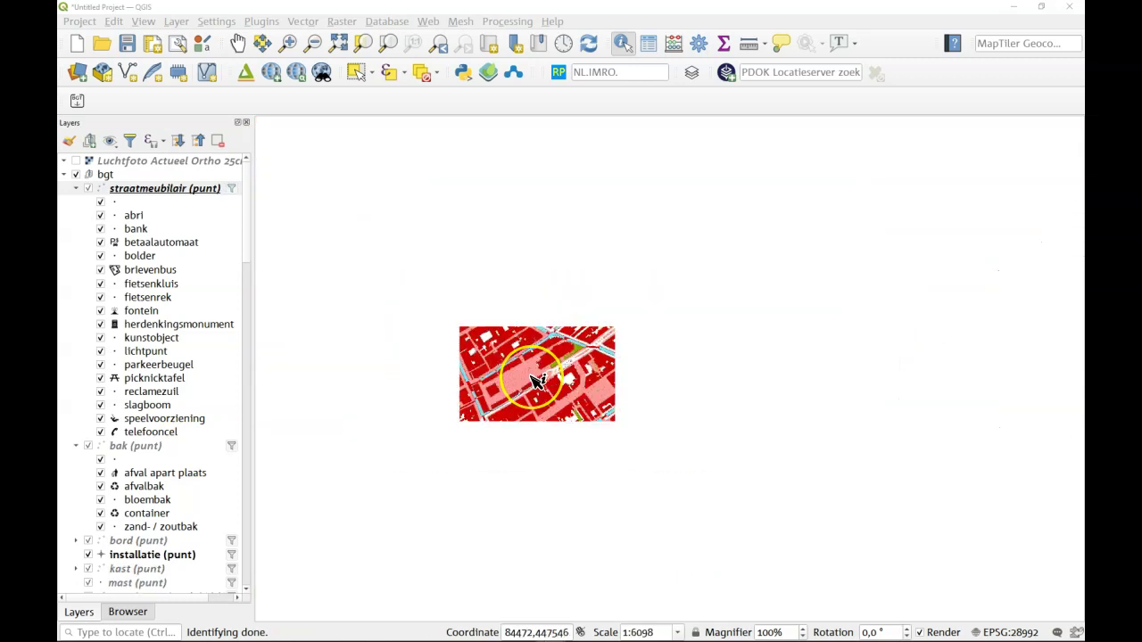